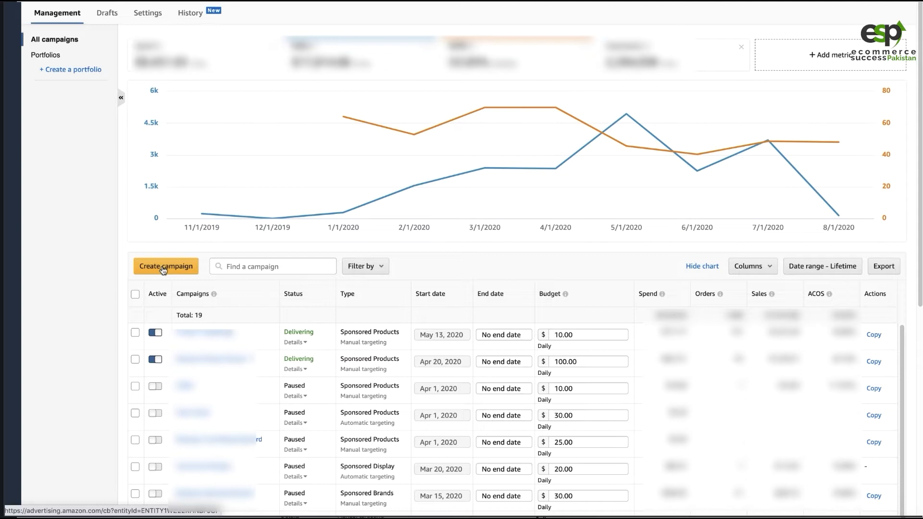
Start creating a new campaign of the Sponsored Products type.
click(164, 269)
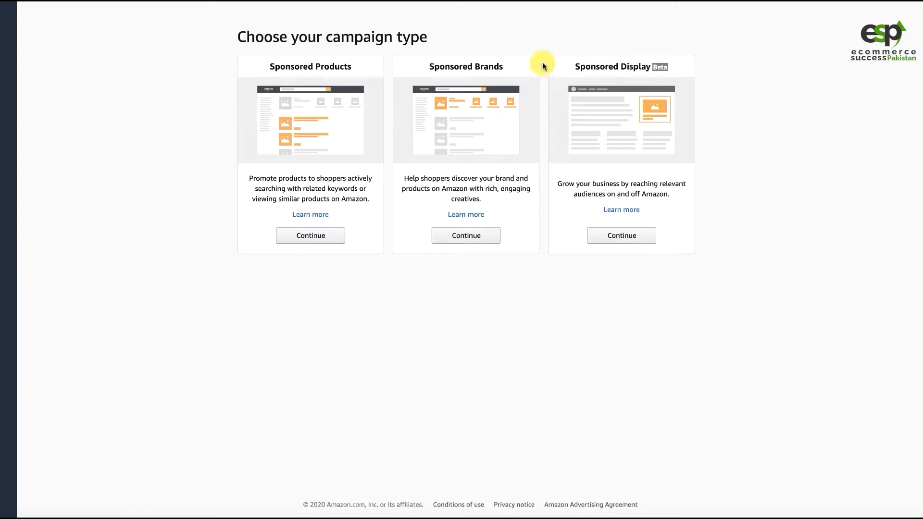
drag(300, 67, 340, 66)
click(306, 237)
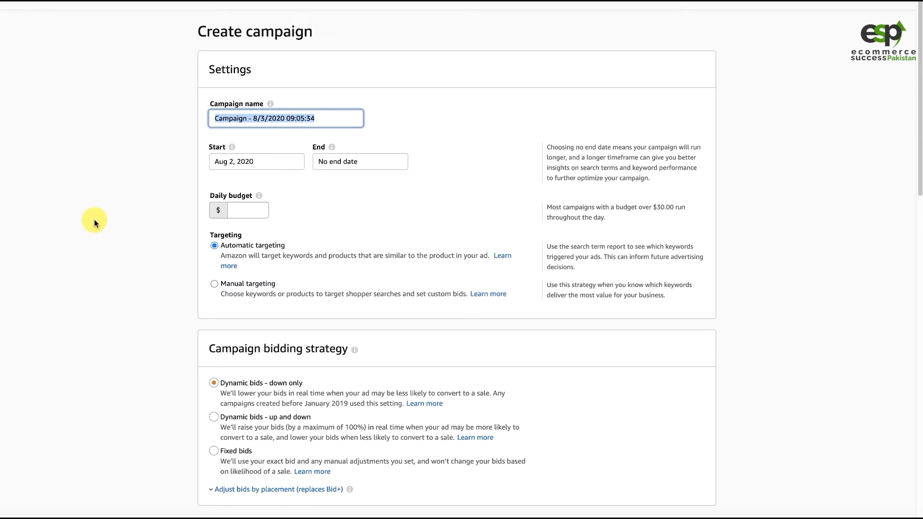
Name the campaign "W8 - Auto" and set its daily budget to $20.00.
text(W8)
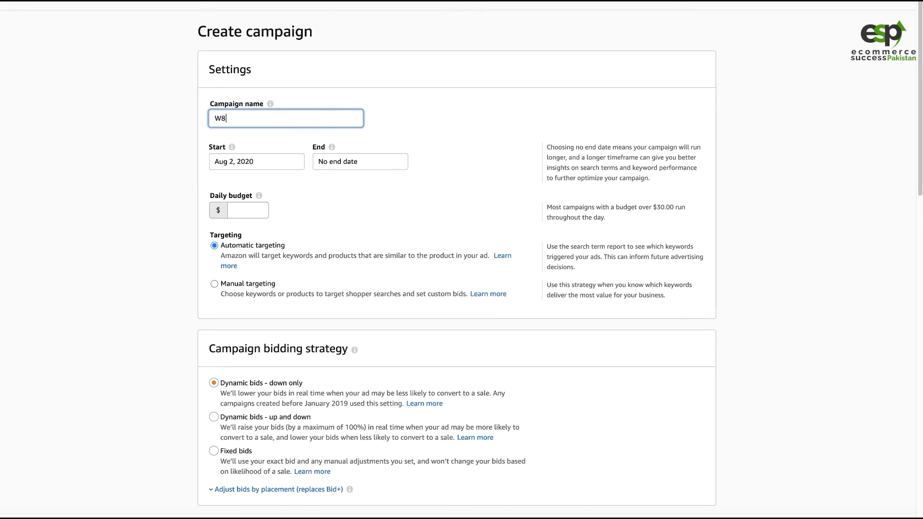
text( - Auto)
click(241, 211)
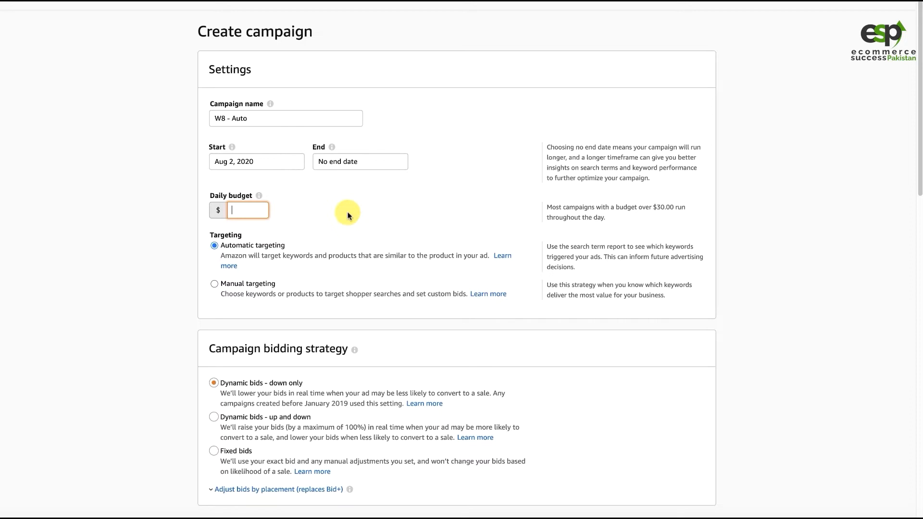
text(20)
click(137, 247)
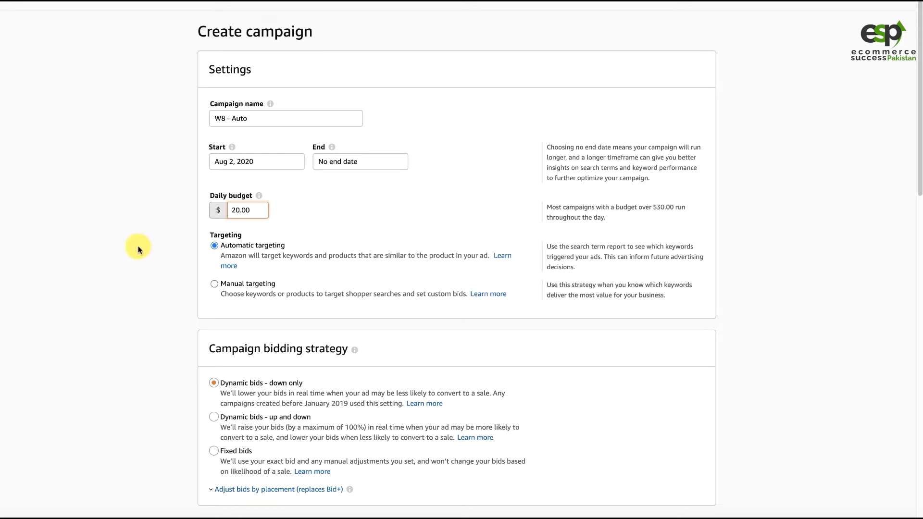
click(259, 197)
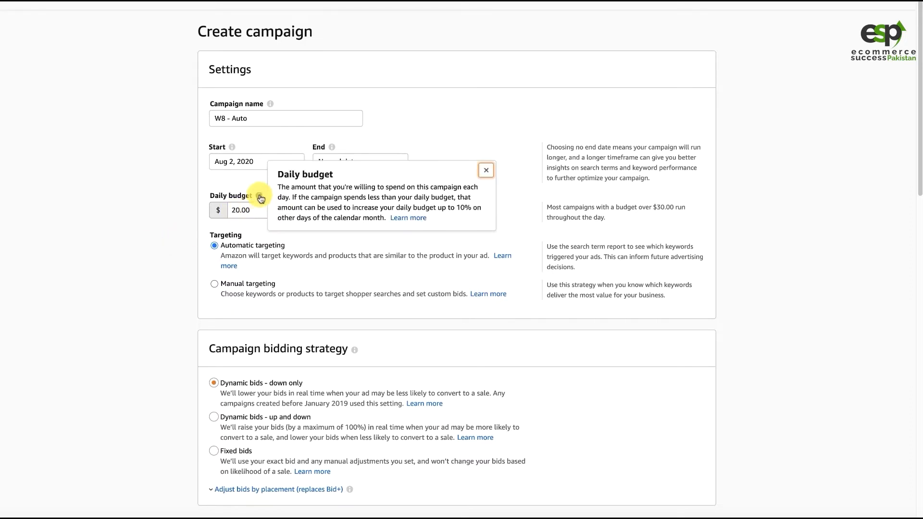
click(135, 218)
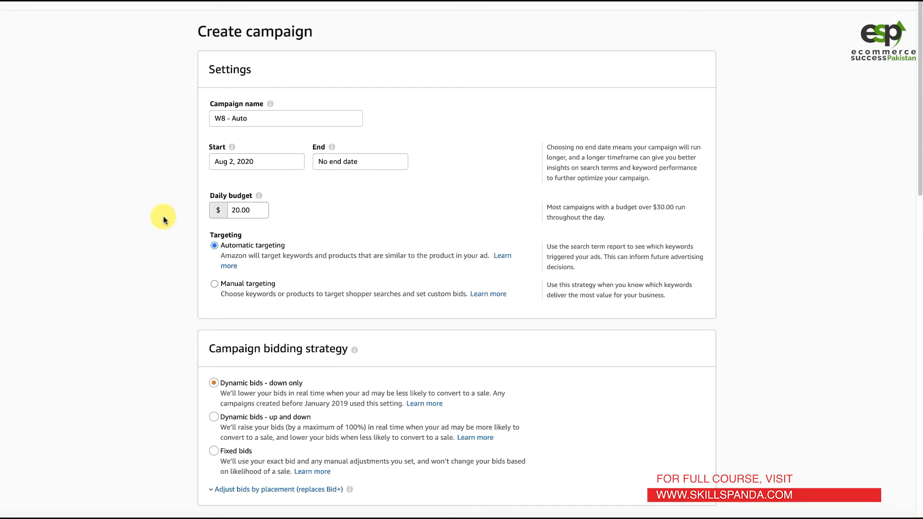
Set the campaign bidding strategy to "Dynamic bids - up and down".
scroll(136, 129, down, 3)
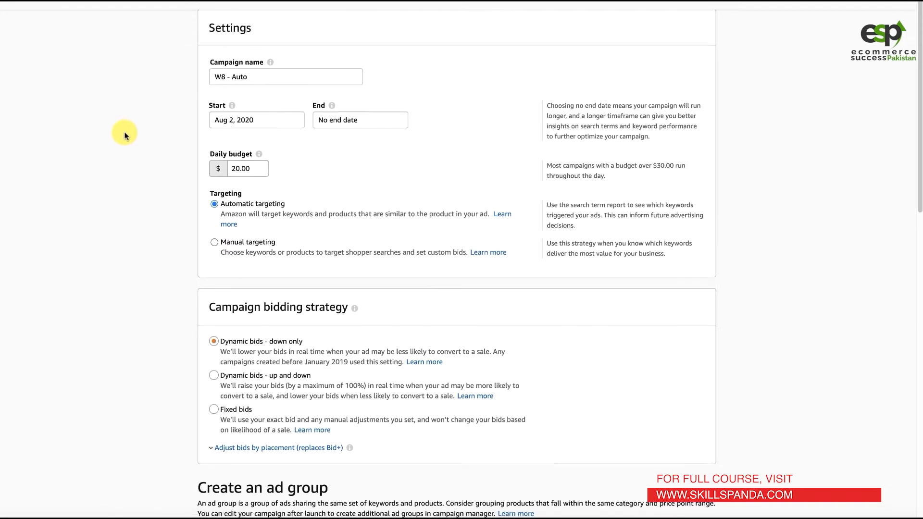
scroll(123, 135, down, 2)
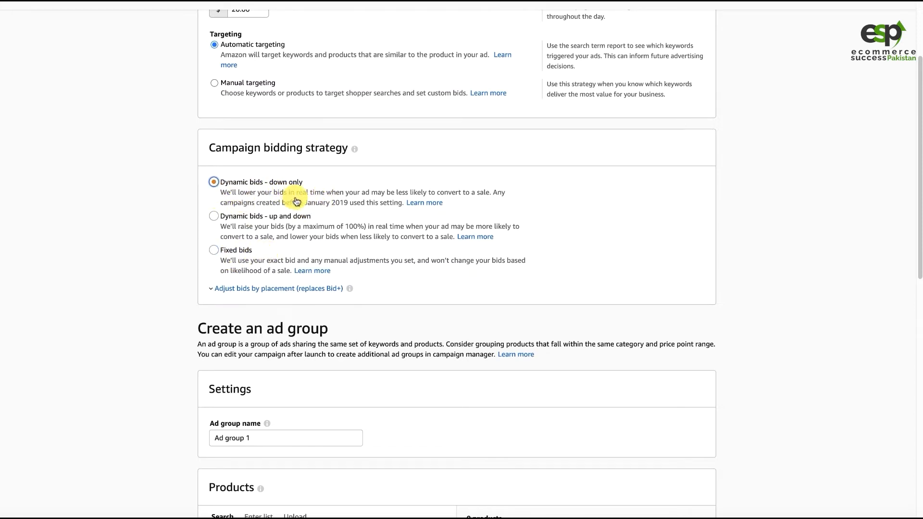
click(260, 217)
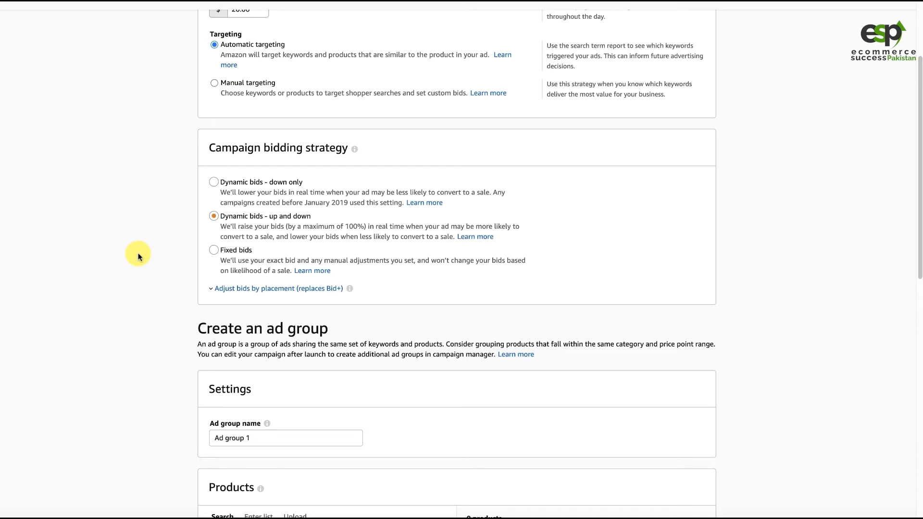
click(353, 222)
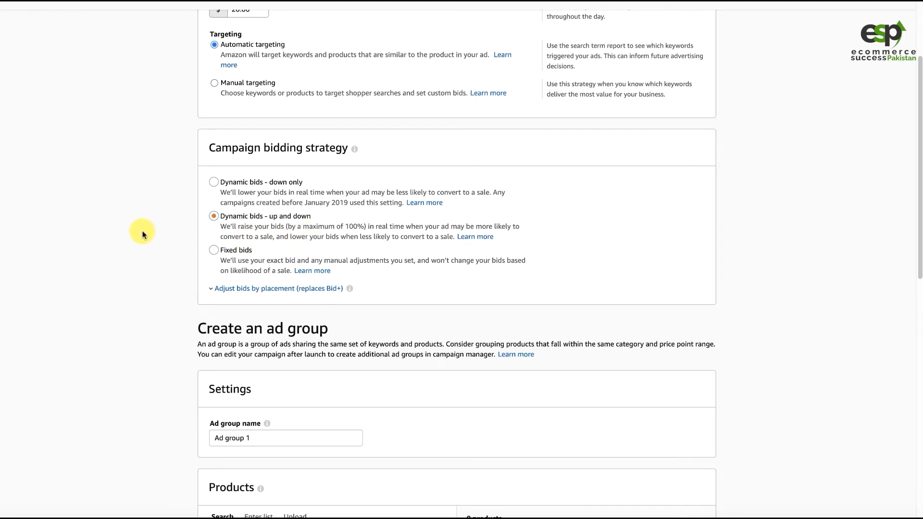
Review the placement bid adjustments for top of search and product pages, including their example bids.
click(280, 290)
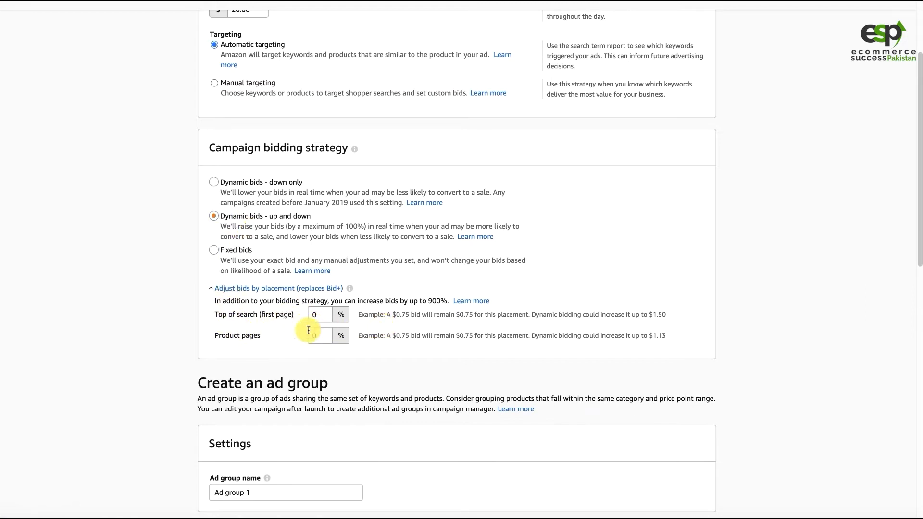
drag(231, 314, 285, 313)
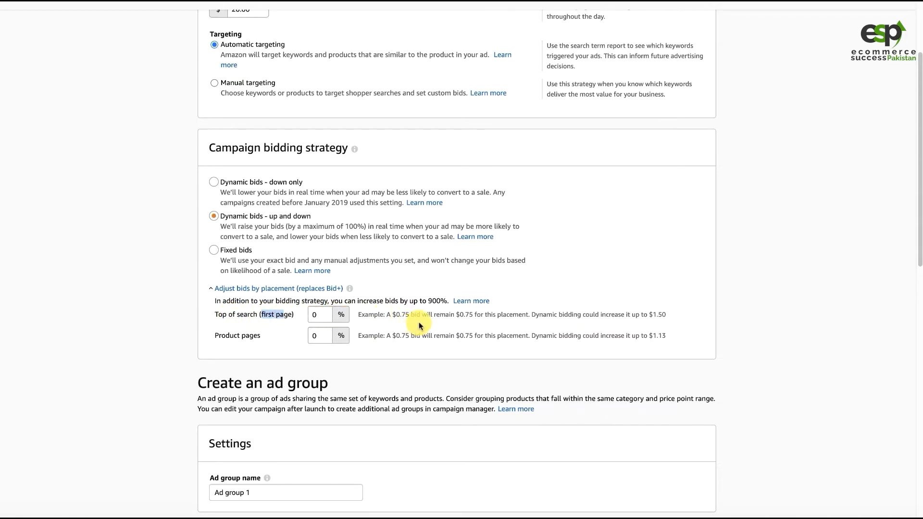
click(317, 320)
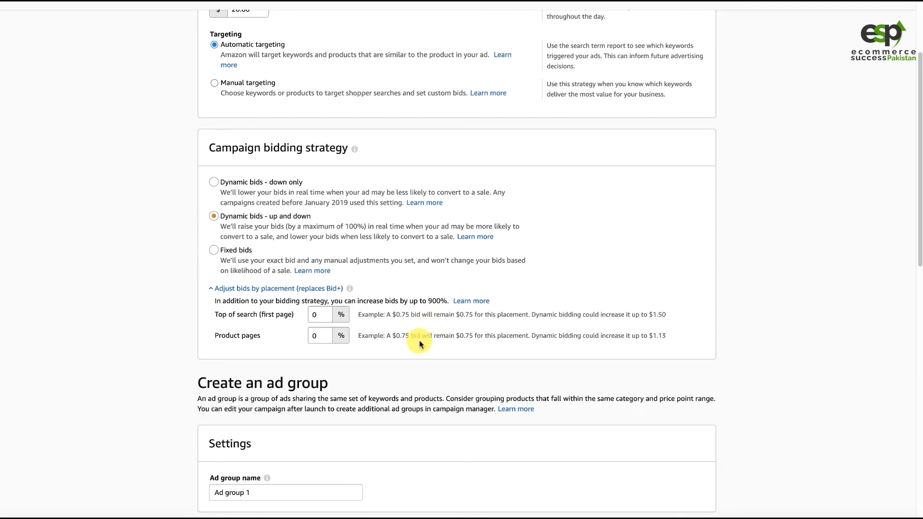
mouse_move(455, 336)
mouse_down()
mouse_move(484, 336)
mouse_move(449, 338)
mouse_up()
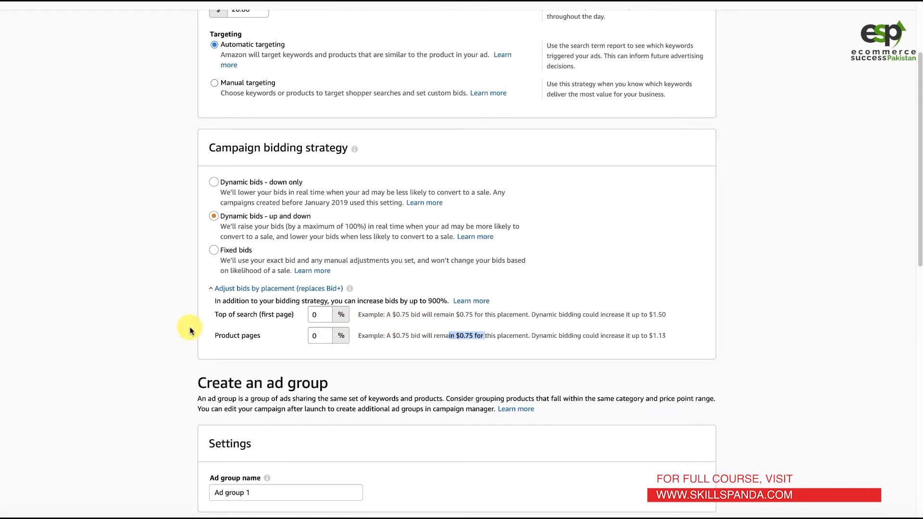
click(237, 329)
click(226, 289)
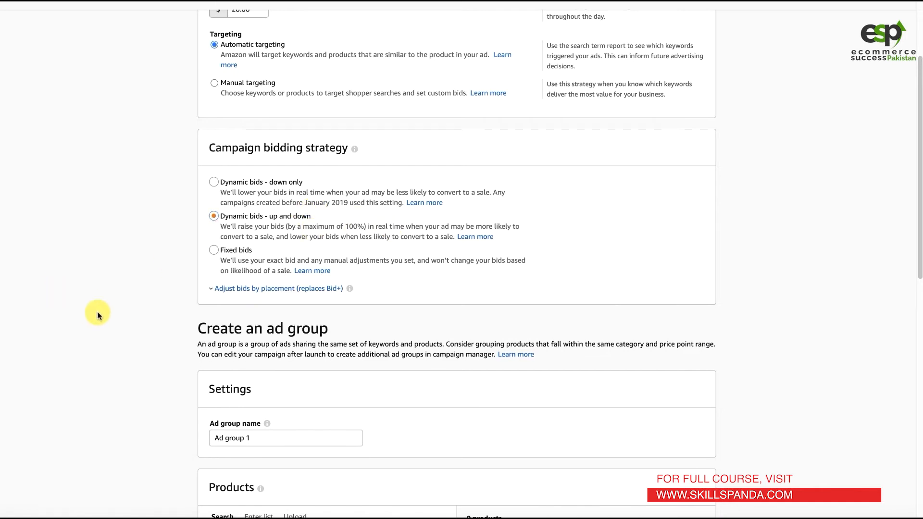
Rename the ad group to "Auto-1".
scroll(106, 290, down, 4)
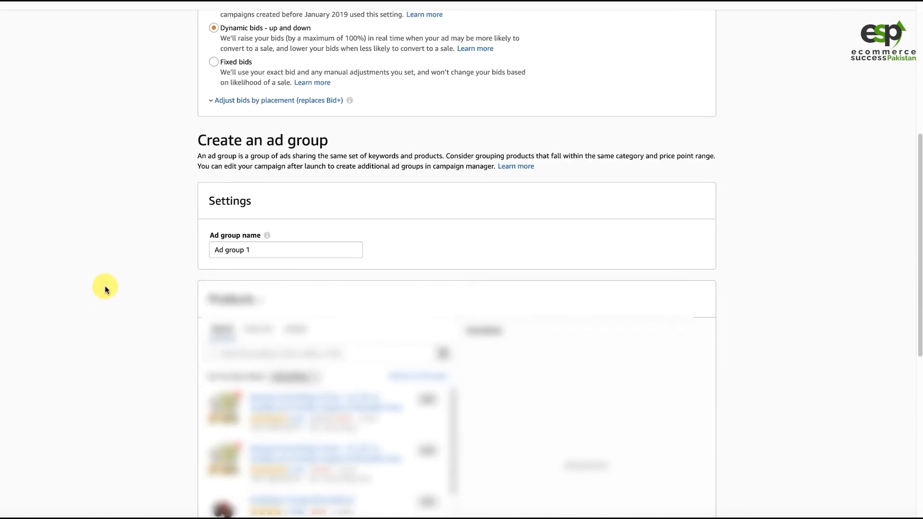
scroll(107, 290, down, 1)
drag(264, 181, 178, 181)
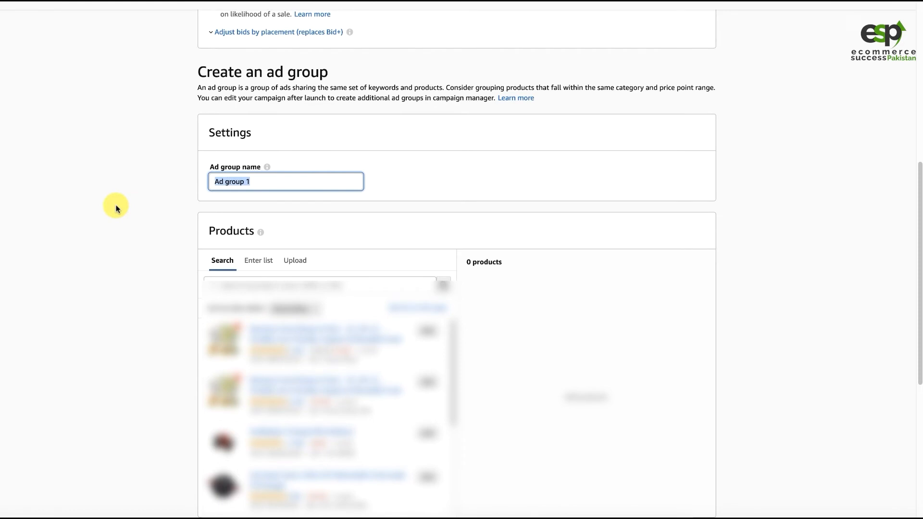
text(Auto-1)
click(93, 239)
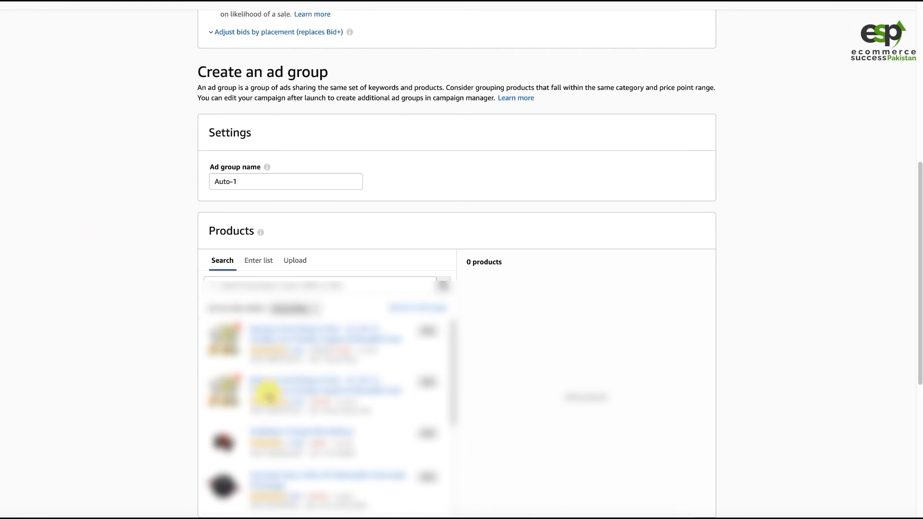
Add the three similar product variants near the end of the product list to the ad group.
drag(451, 381, 453, 456)
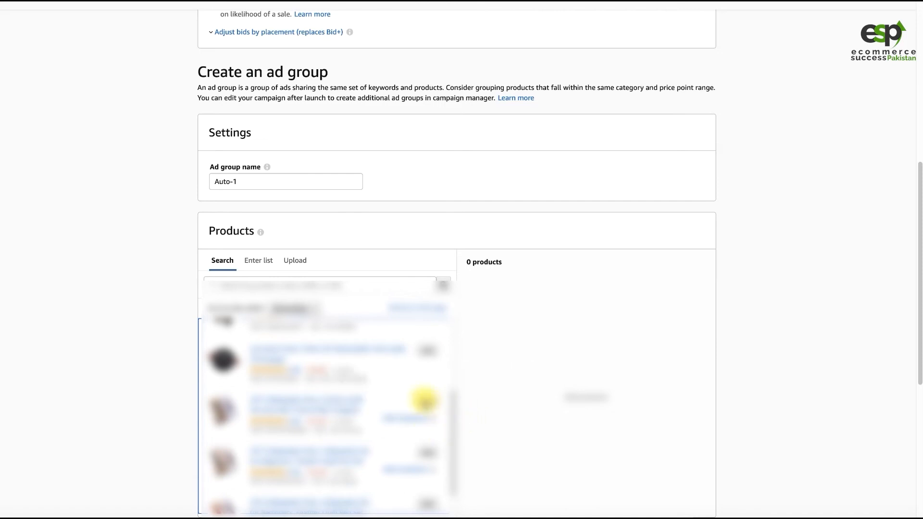
click(423, 400)
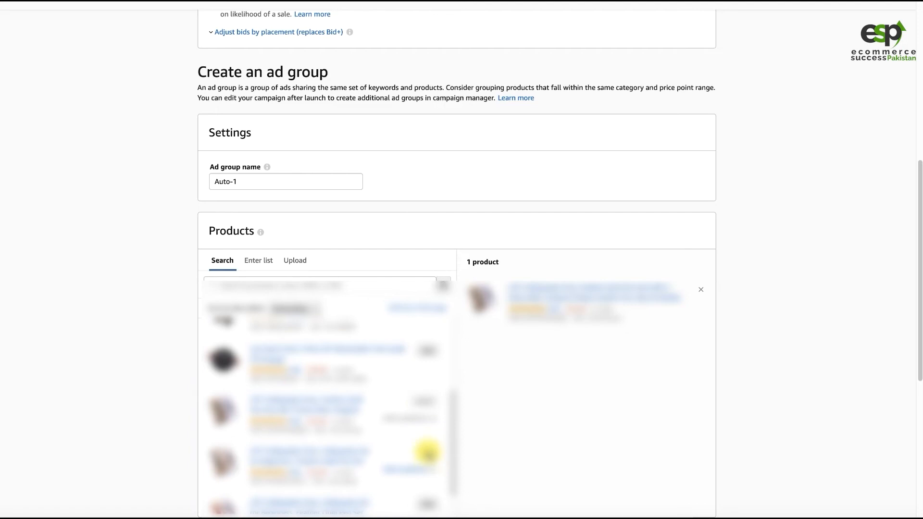
click(427, 452)
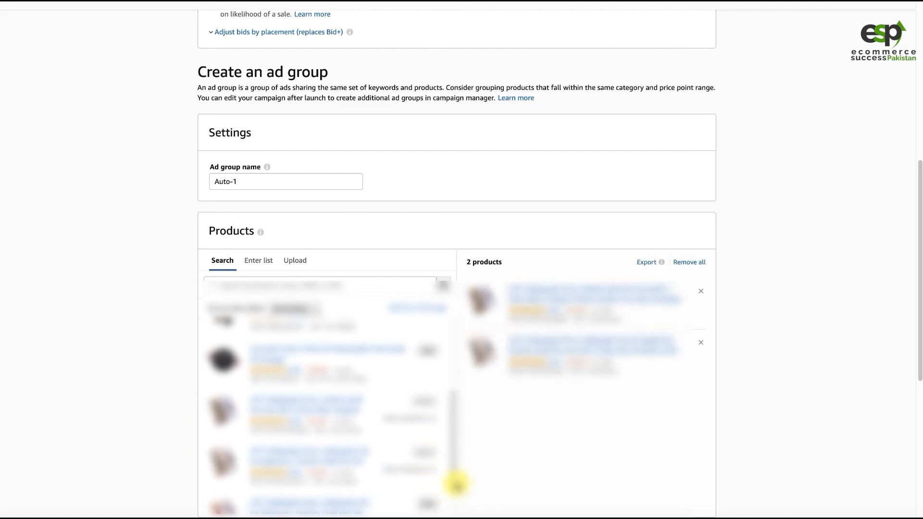
scroll(455, 485, down, 1)
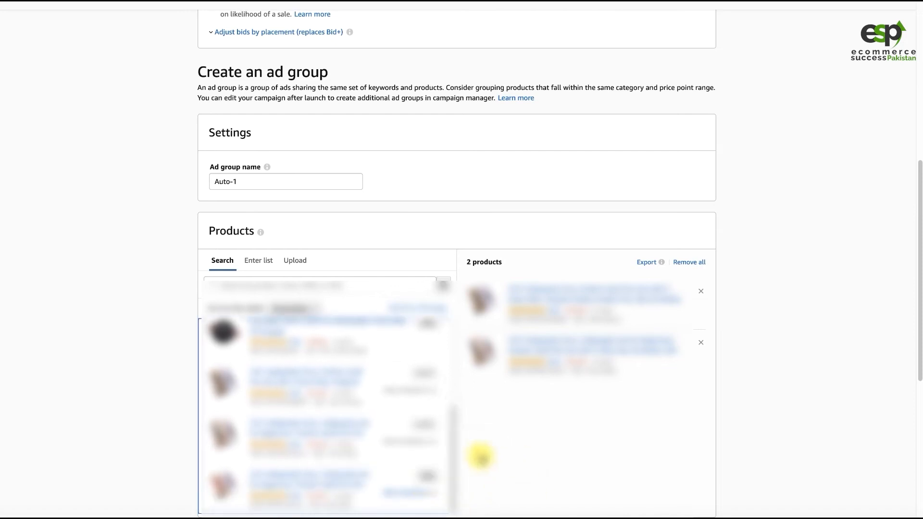
click(428, 474)
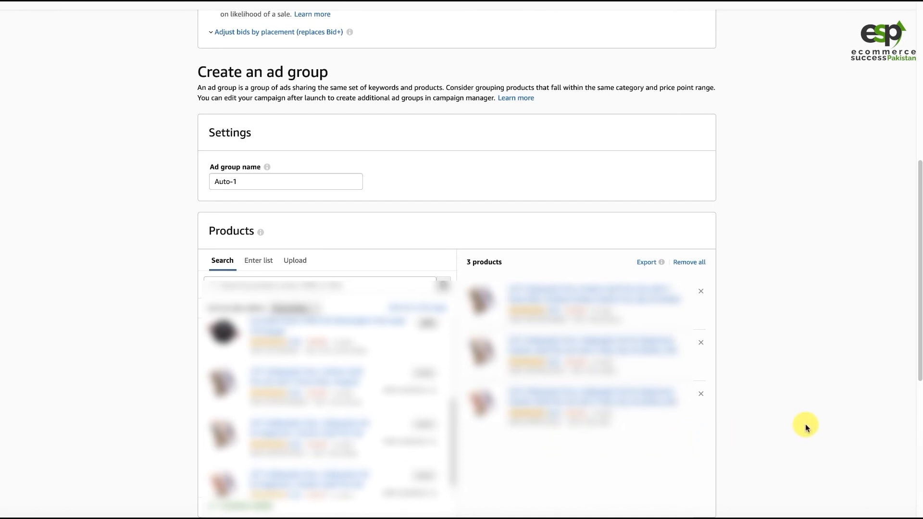
Set the default bid for automatic targeting to the suggested bid of $0.79.
scroll(860, 371, down, 5)
click(257, 374)
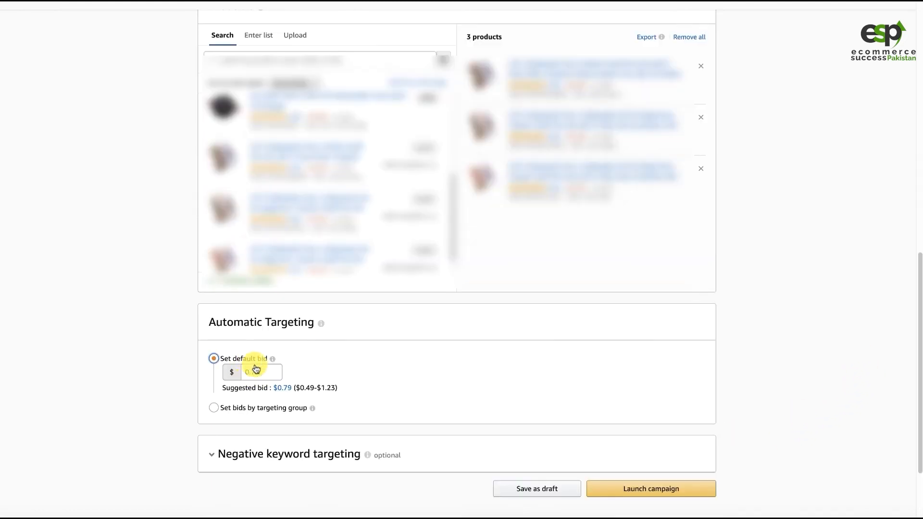
double_click(268, 373)
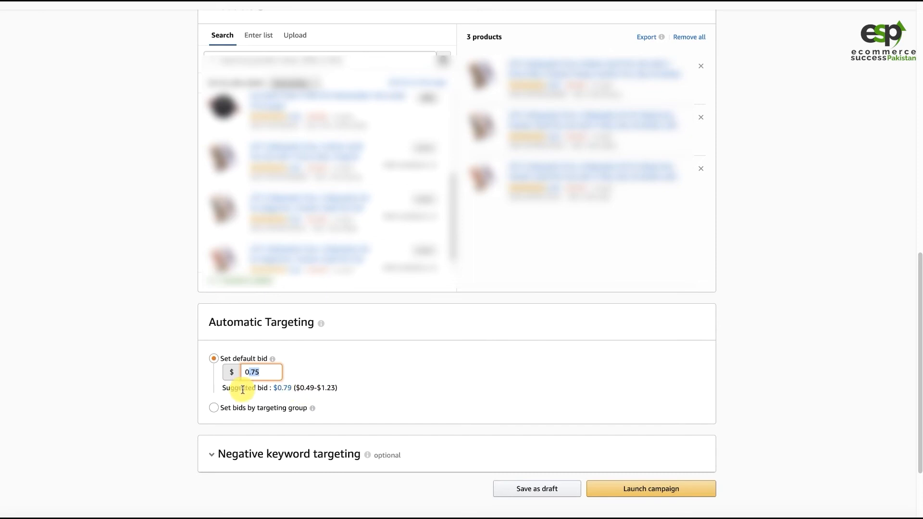
click(283, 388)
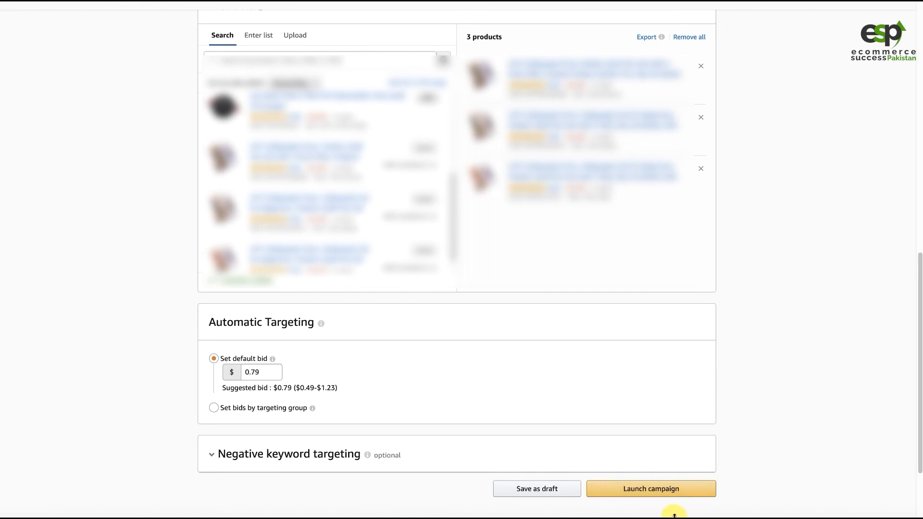
Launch the campaign and check the launch confirmation with its campaign and ad group summary.
click(644, 489)
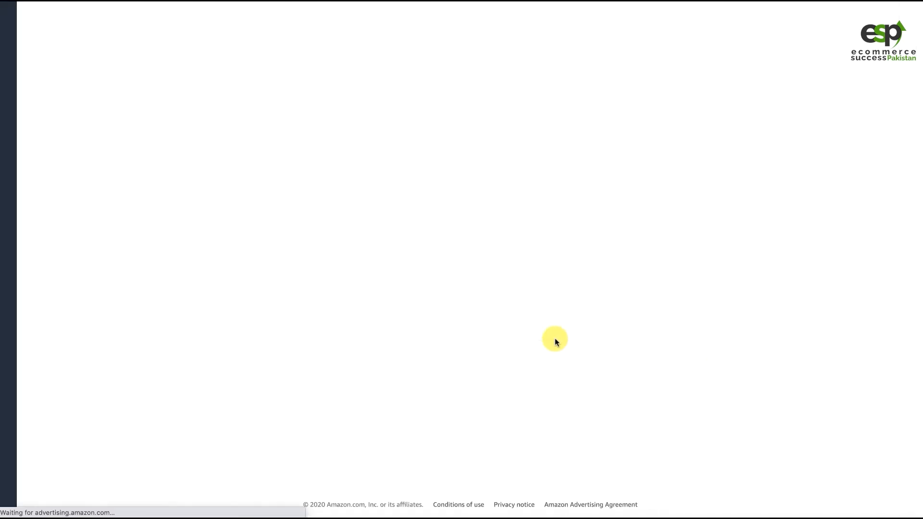
double_click(298, 28)
click(375, 29)
double_click(436, 30)
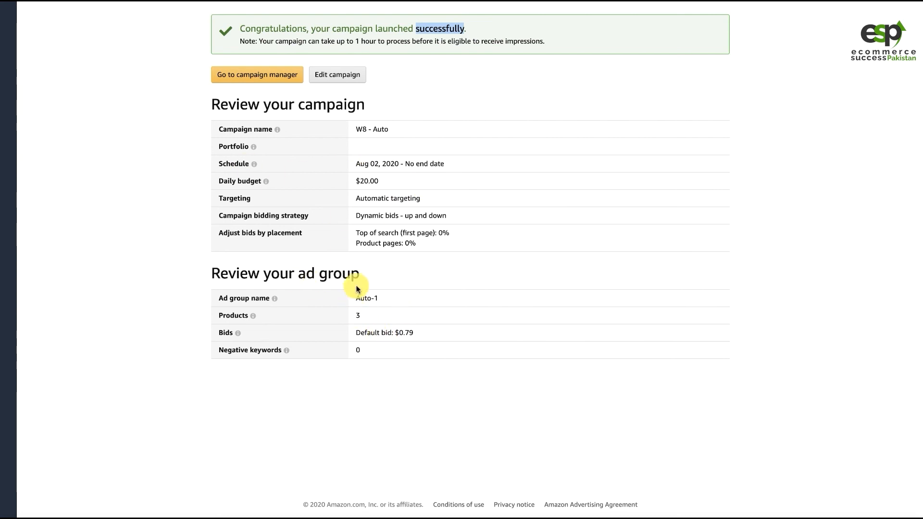
click(443, 250)
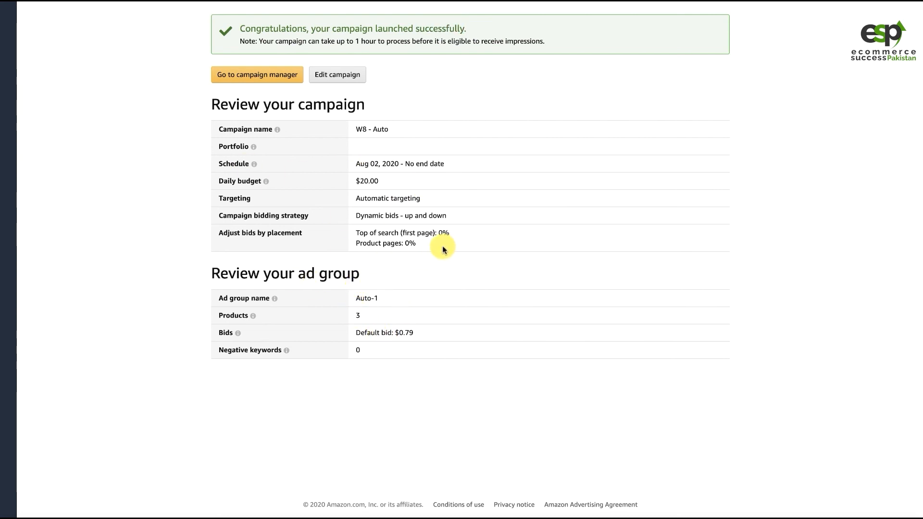